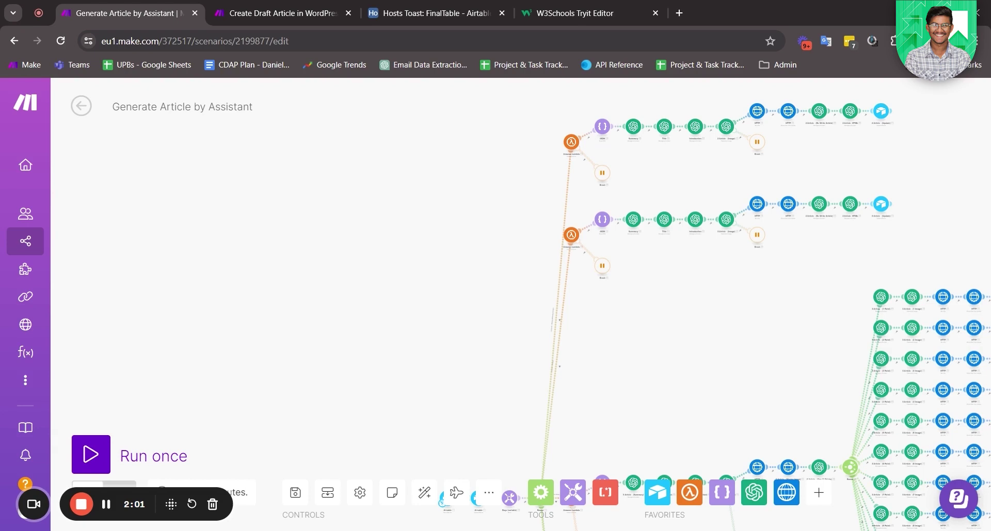
Step: Examine the opening modules of the article generation scenario, from the Airtable record search through the Days switch to the router
scroll(347, 223, down, 5)
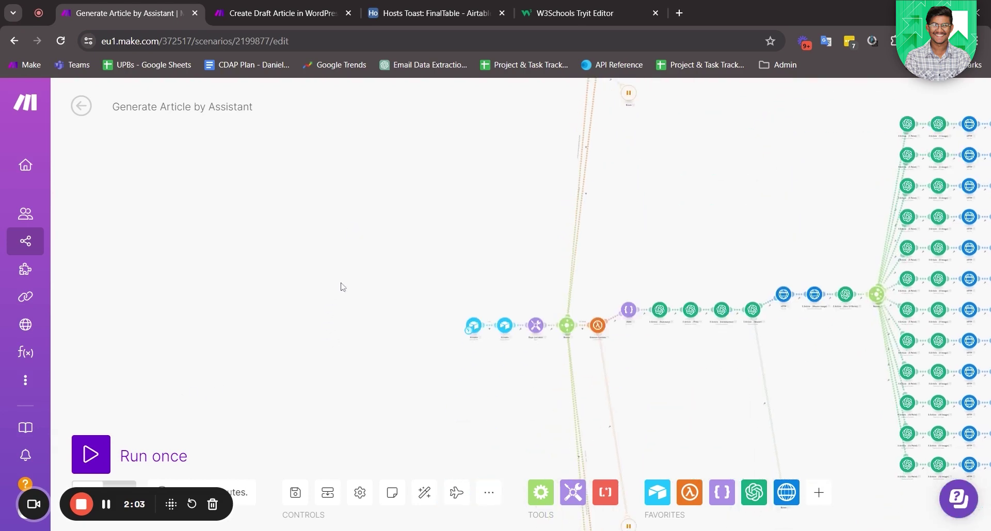
scroll(294, 320, up, 5)
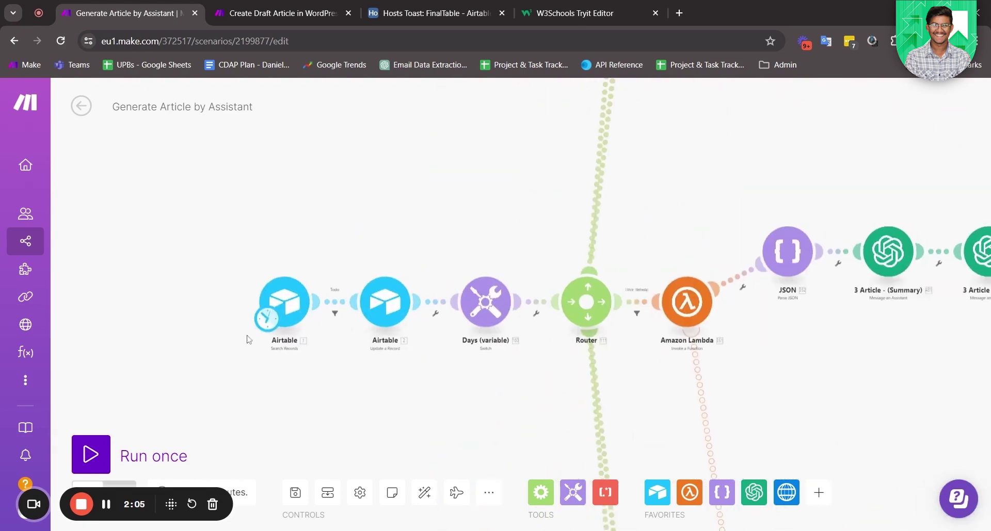
scroll(266, 333, up, 3)
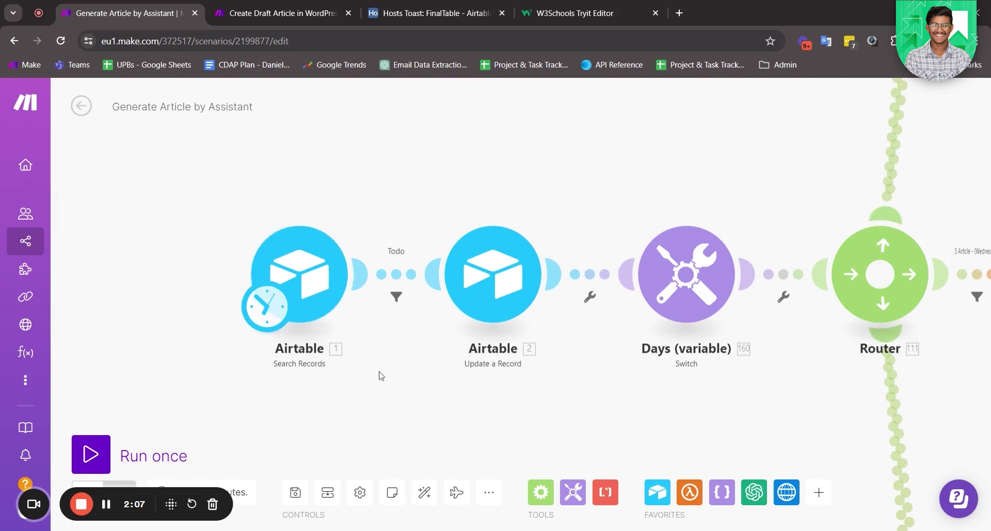
scroll(381, 376, right, 1)
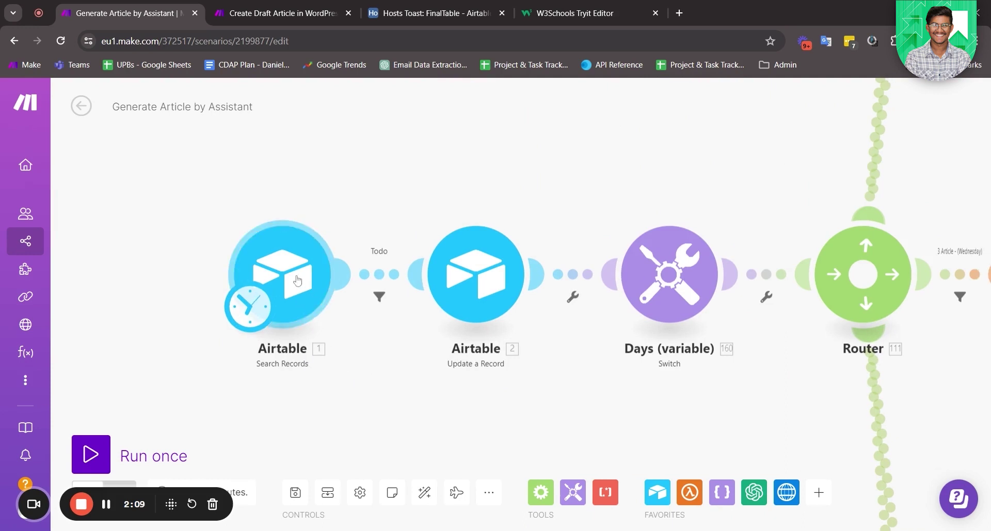
drag(372, 382, 312, 381)
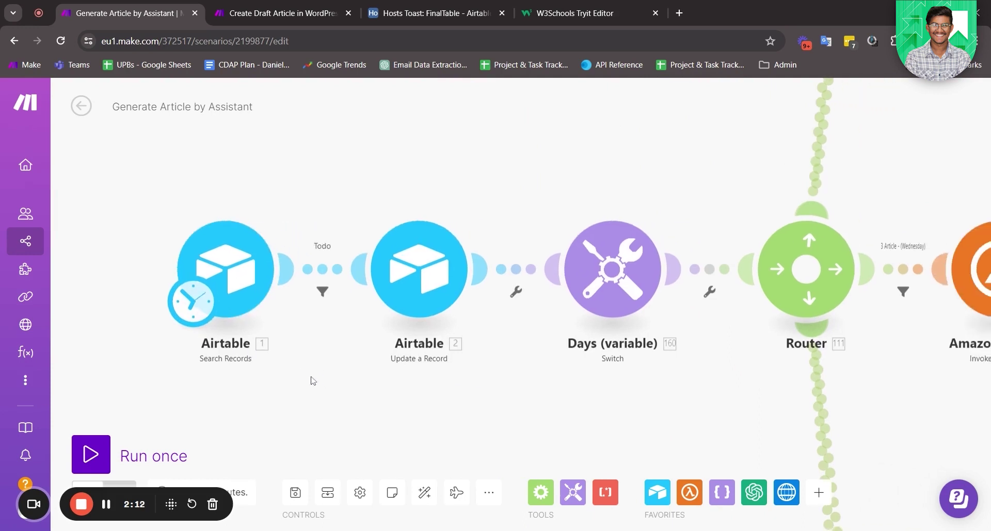
scroll(484, 374, down, 3)
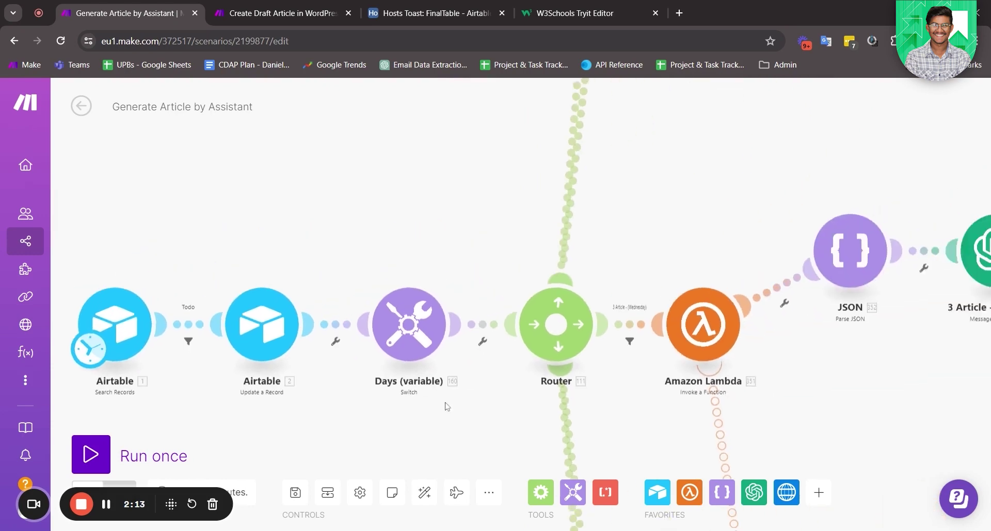
Step: Examine the router's upper branches and the weekday filter on the 2nd Article route
scroll(462, 382, down, 2)
drag(586, 278, 570, 277)
drag(556, 210, 520, 359)
drag(563, 230, 566, 340)
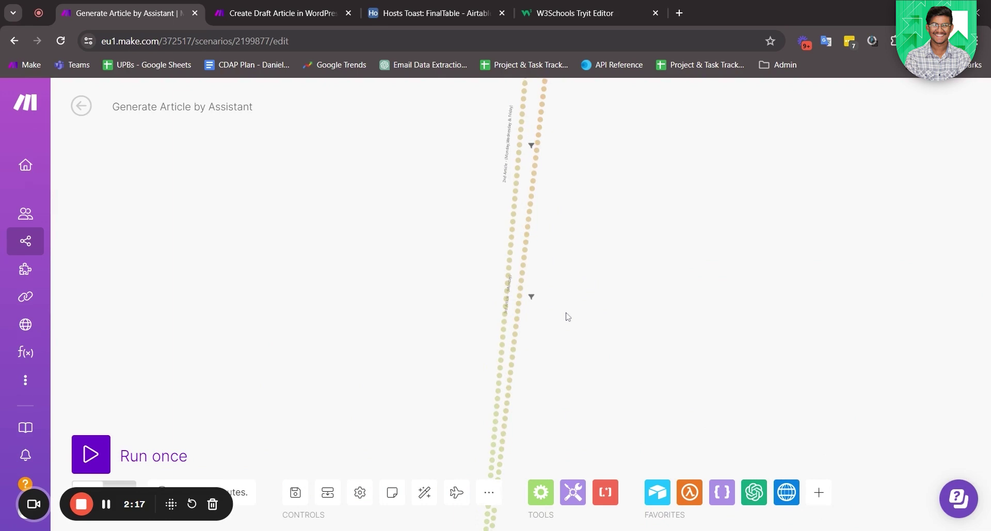
drag(579, 227, 591, 324)
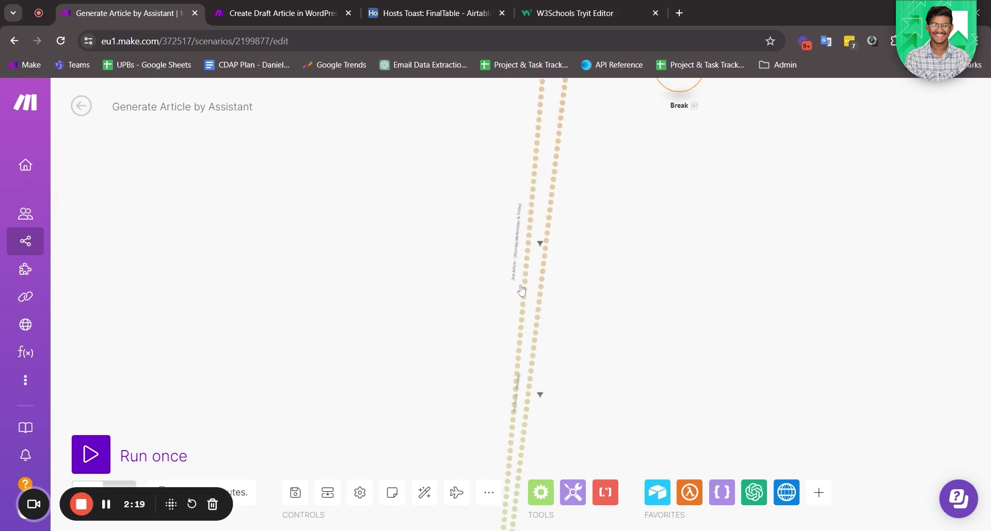
scroll(521, 291, up, 2)
scroll(643, 280, up, 1)
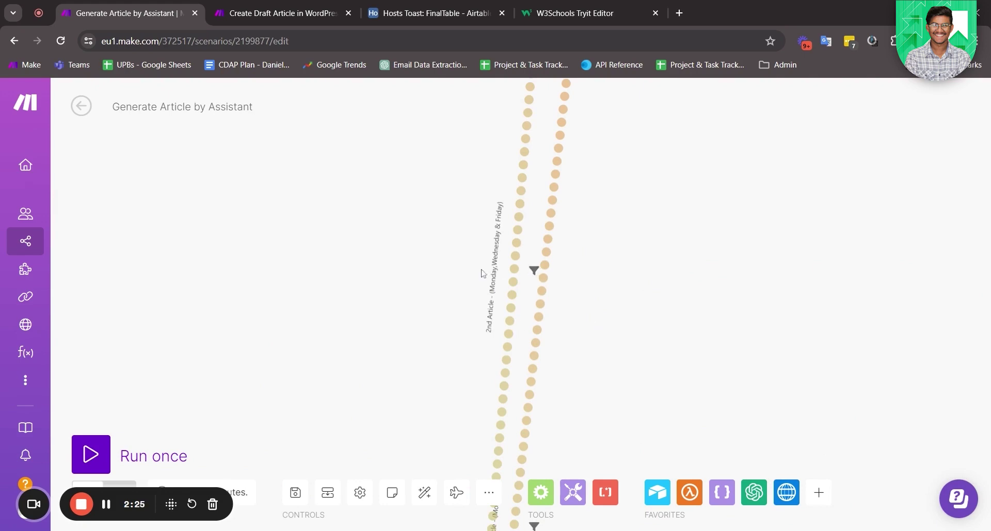
scroll(516, 454, down, 3)
scroll(413, 380, up, 2)
scroll(420, 213, down, 2)
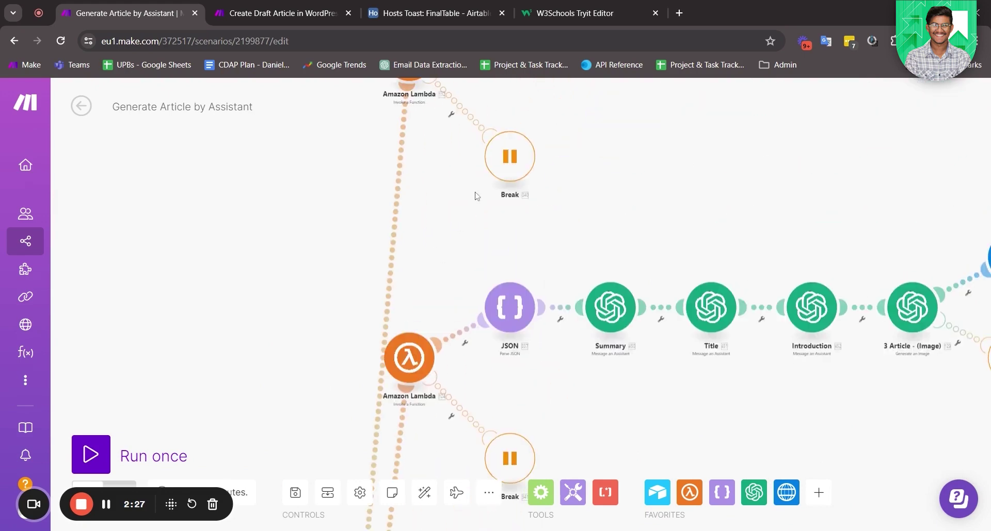
Step: Inspect the 2nd Article branch from the Amazon Lambda and JSON modules through the Summary, Title and Introduction assistants
scroll(433, 248, up, 2)
scroll(442, 257, up, 2)
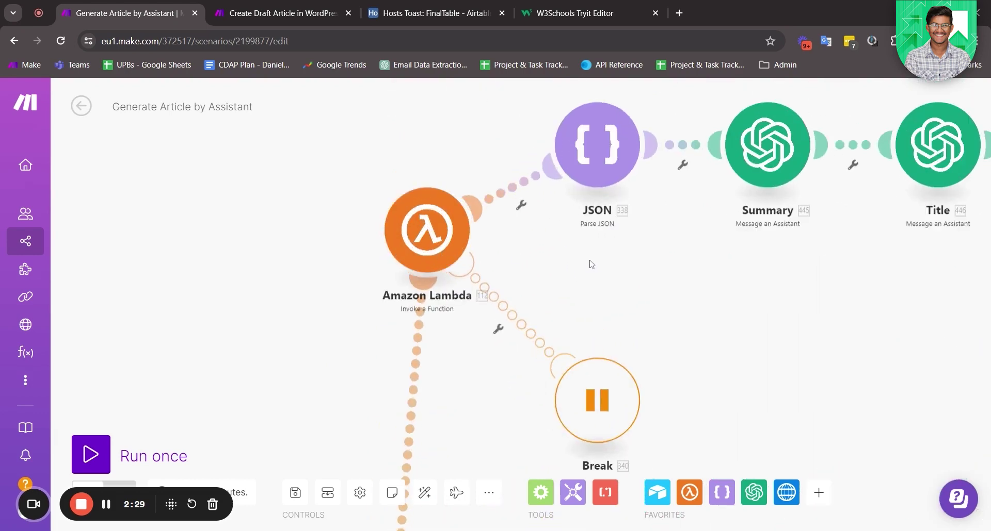
scroll(619, 268, down, 2)
scroll(653, 276, right, 4)
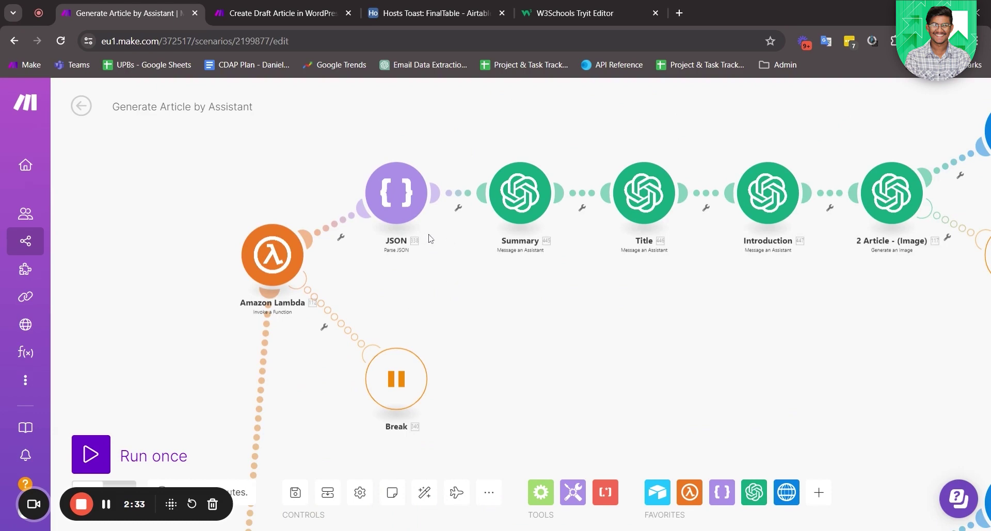
scroll(464, 288, down, 2)
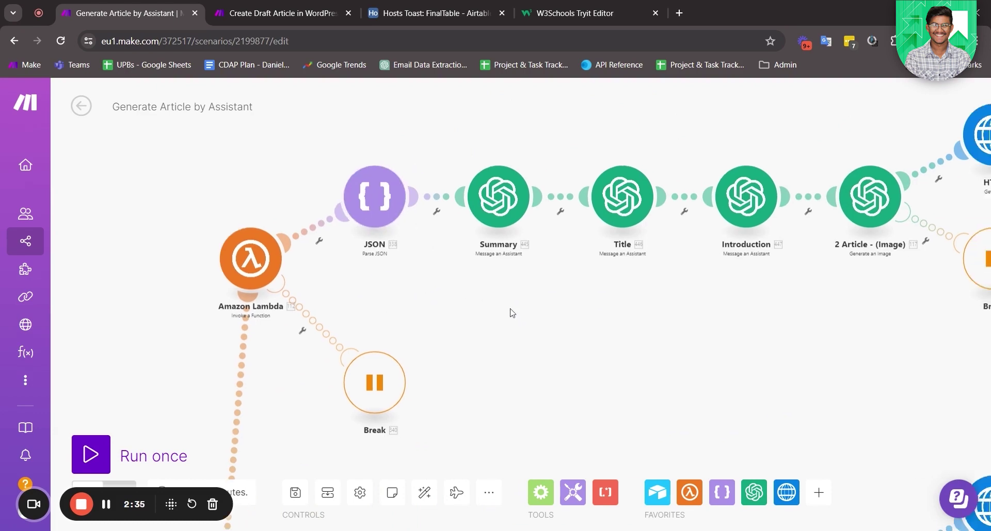
scroll(481, 254, up, 4)
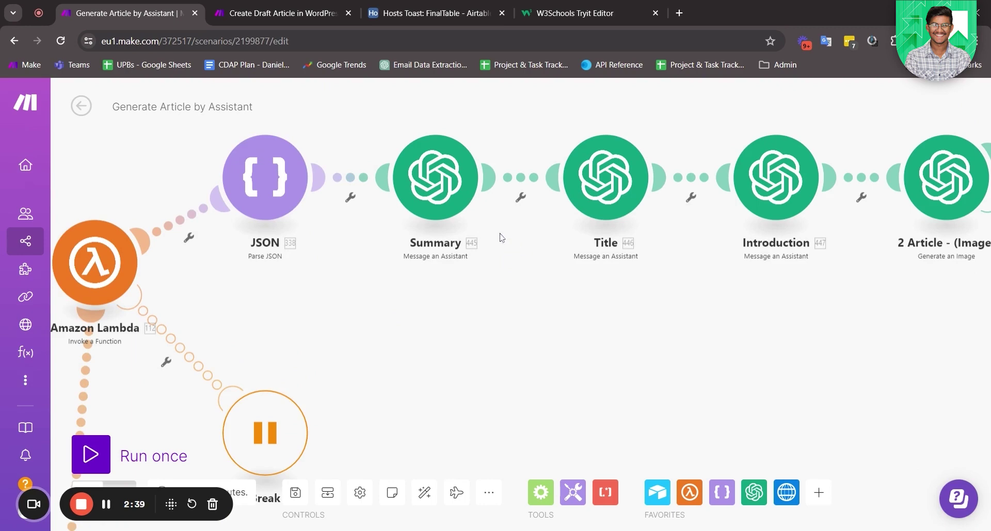
scroll(610, 339, right, 3)
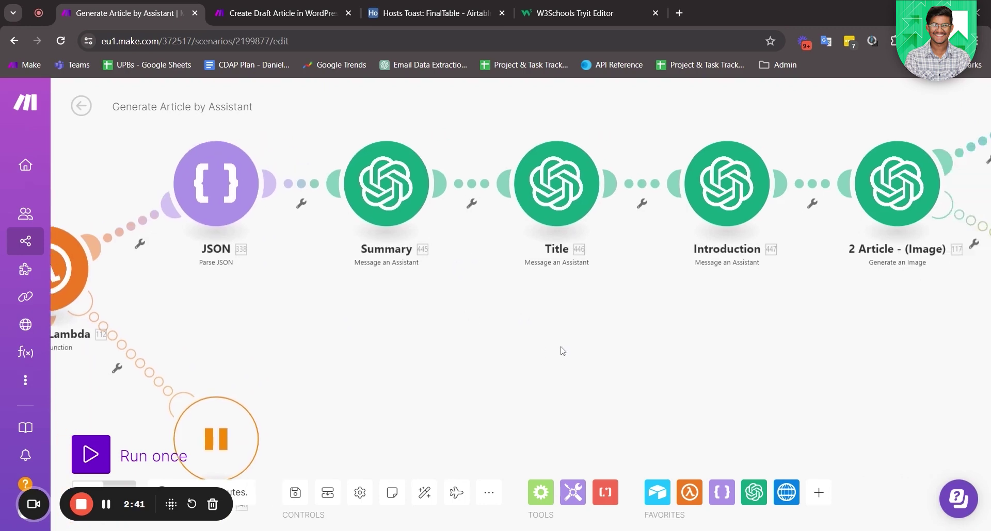
Step: Inspect the rest of the 2nd Article branch, from image generation and HTTP requests through rewriting and HTML to the Airtable update
scroll(641, 329, right, 6)
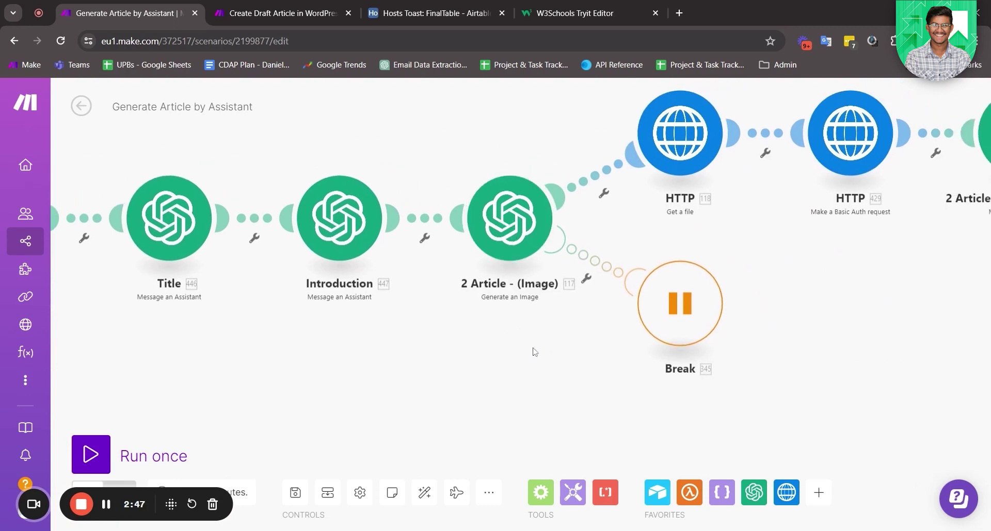
drag(533, 349, 472, 389)
drag(683, 282, 564, 312)
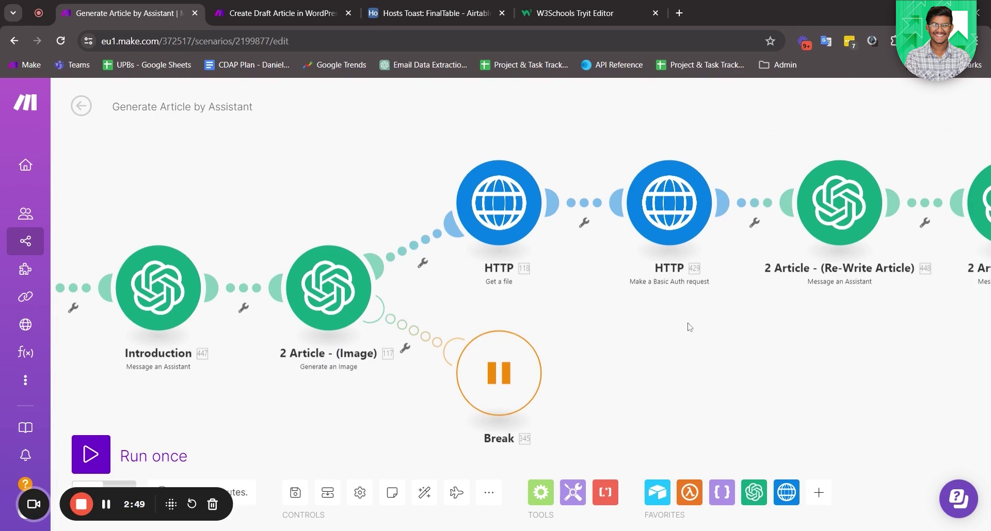
drag(676, 332, 612, 356)
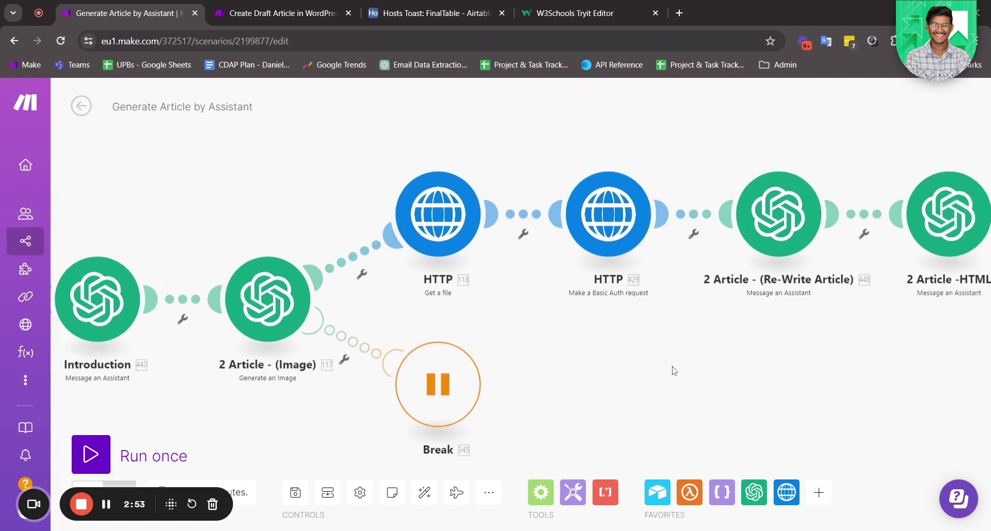
drag(647, 365, 515, 359)
drag(727, 356, 593, 354)
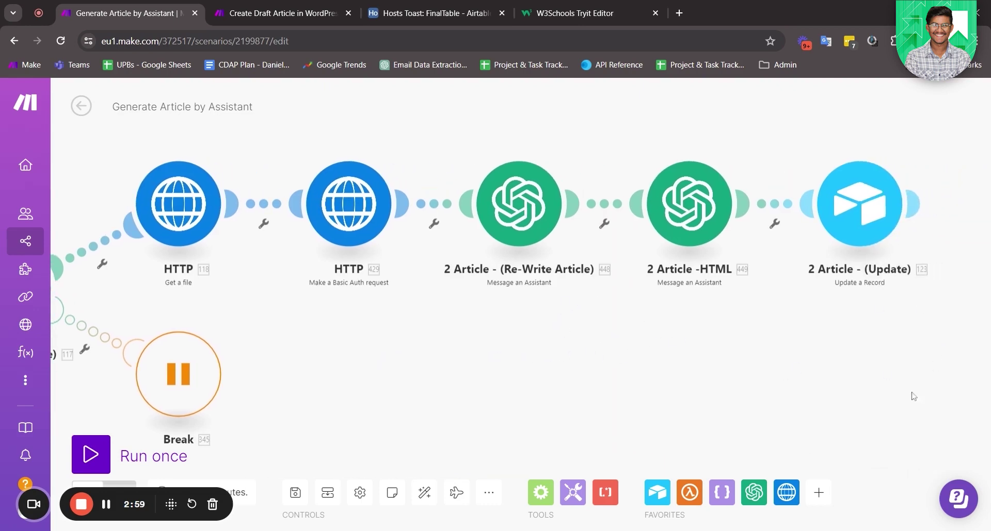
drag(904, 359, 845, 395)
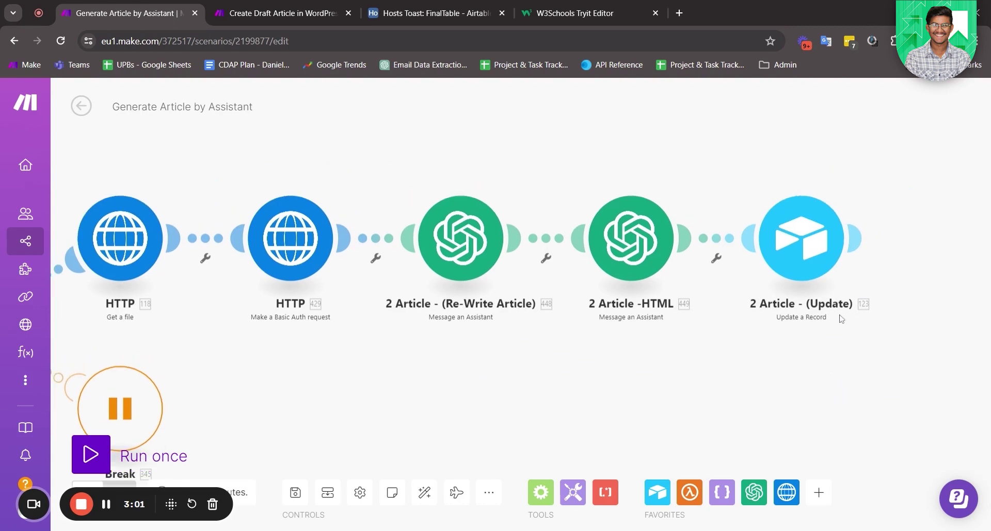
scroll(395, 155, down, 3)
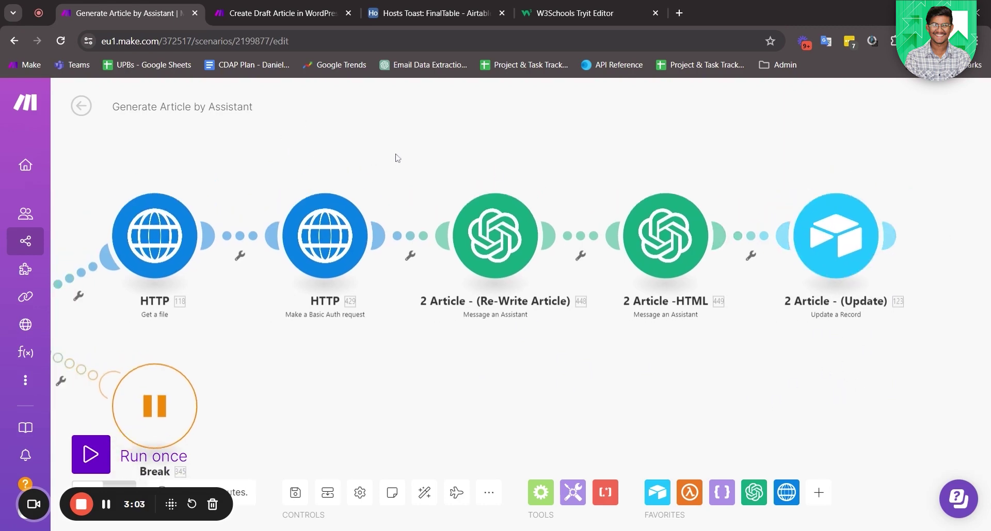
Step: Open the Create Draft Article in WordPress scenario in the editor and examine its module chain up to the router
click(318, 15)
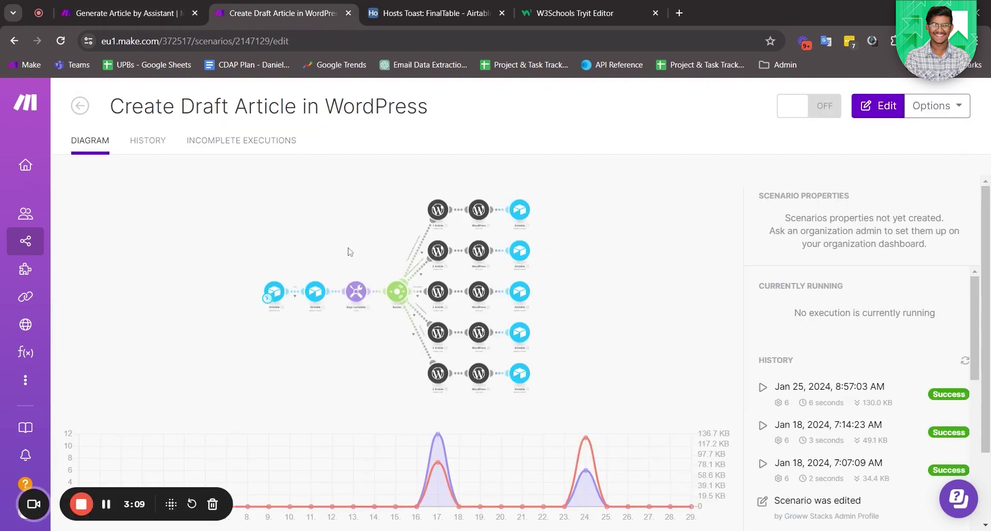
click(333, 233)
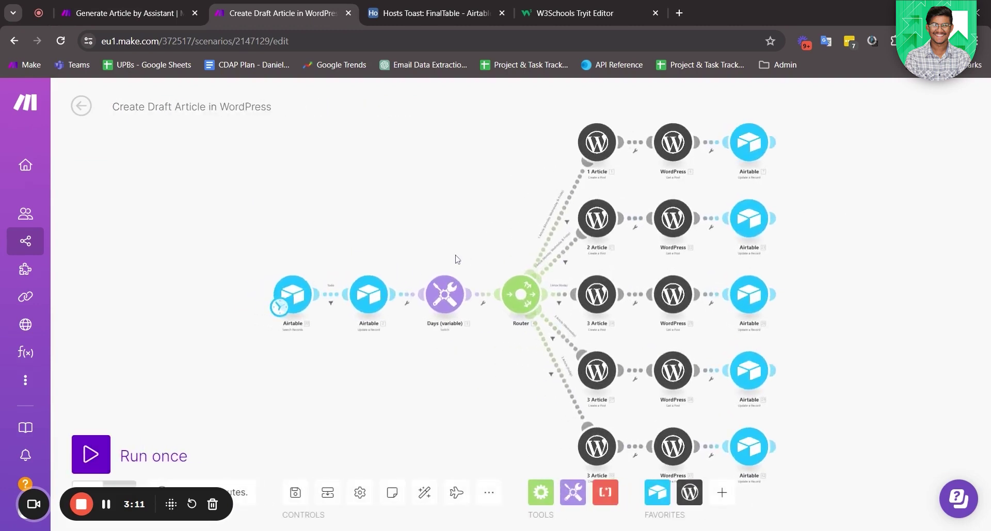
scroll(335, 267, up, 3)
scroll(354, 279, down, 3)
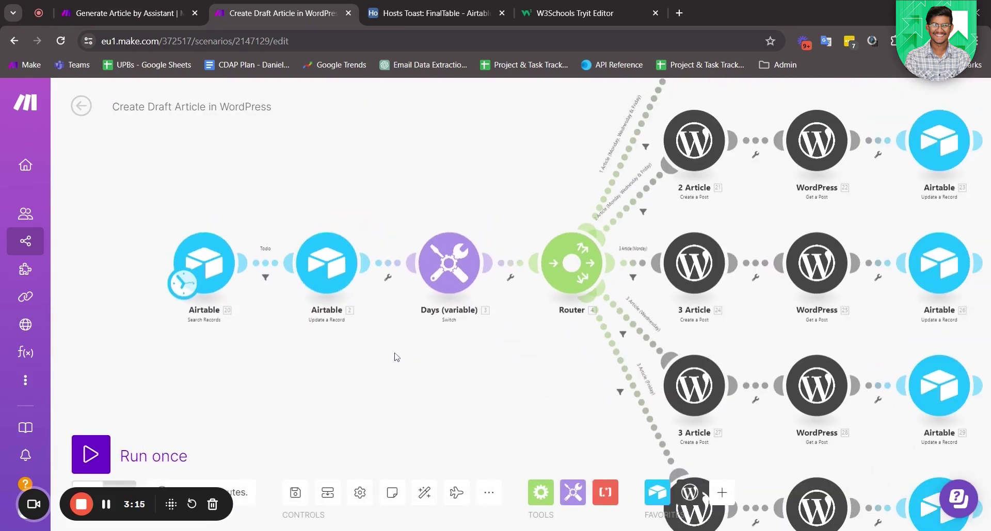
scroll(396, 357, right, 3)
scroll(409, 380, right, 4)
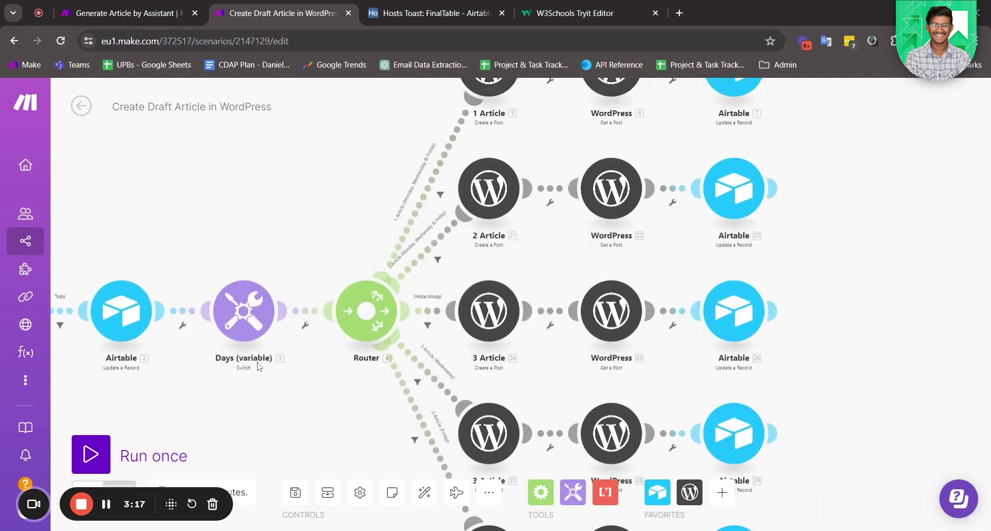
scroll(258, 366, up, 2)
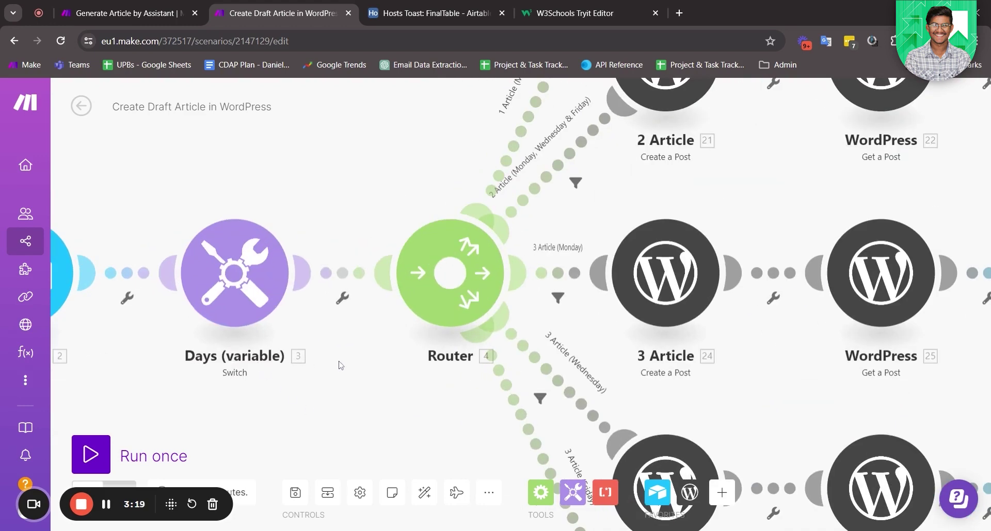
scroll(333, 353, down, 1)
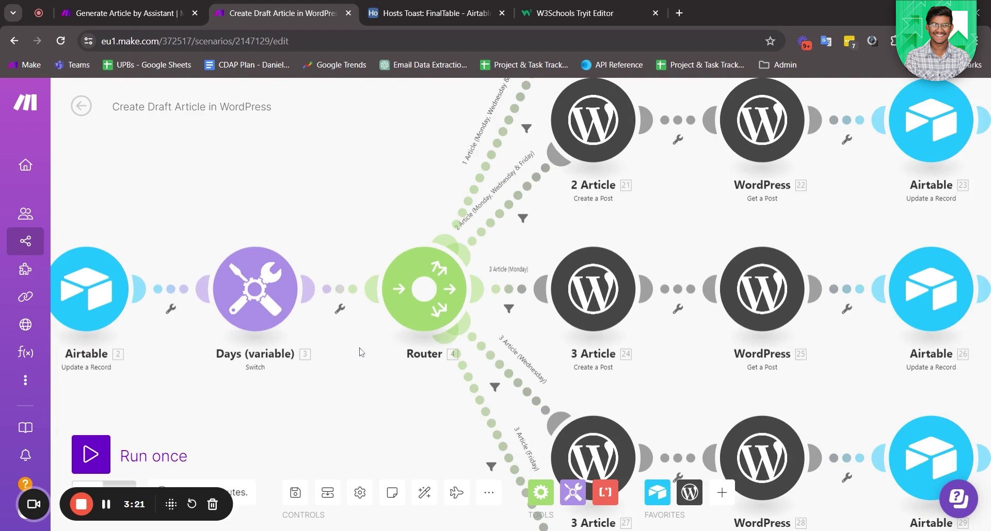
Step: Examine the 1 Article and 2 Article routes, covering their weekday filters, WordPress post modules and Airtable record updates
scroll(361, 353, up, 2)
scroll(330, 305, right, 3)
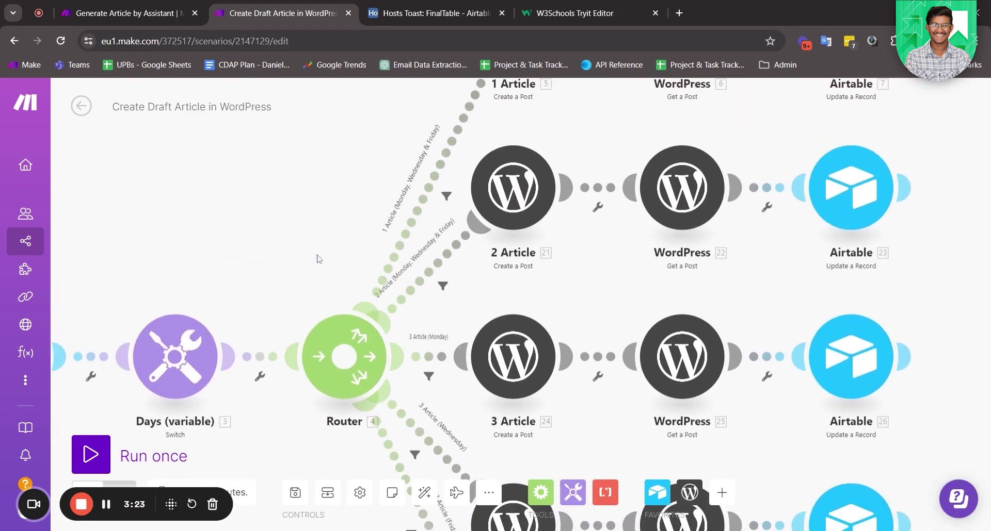
scroll(367, 212, up, 3)
scroll(367, 212, right, 3)
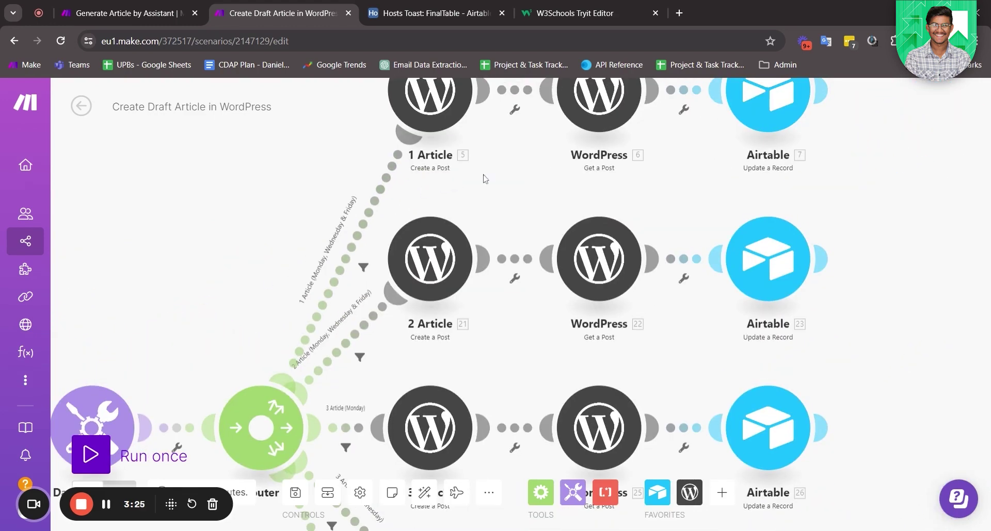
scroll(484, 179, up, 3)
scroll(485, 179, right, 2)
scroll(285, 299, up, 1)
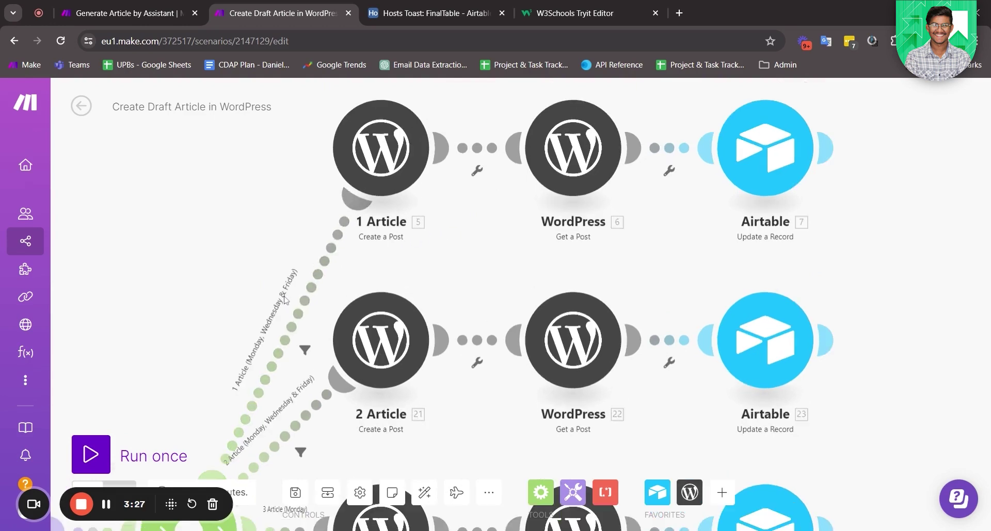
scroll(505, 266, right, 2)
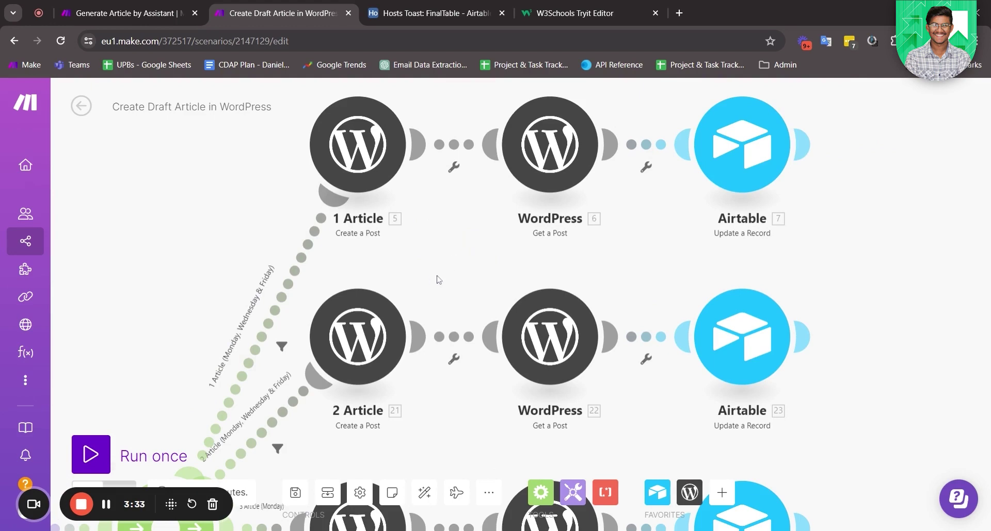
scroll(489, 272, right, 2)
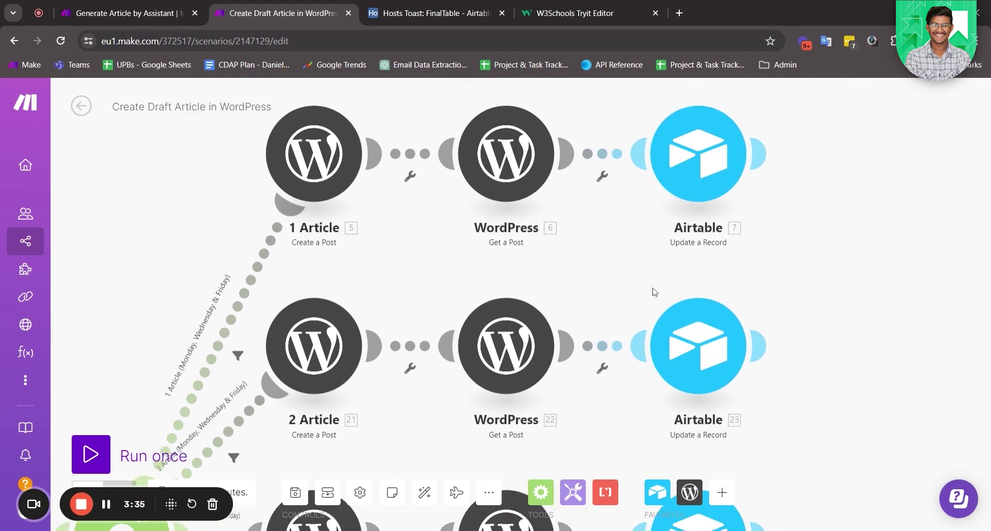
scroll(496, 267, right, 3)
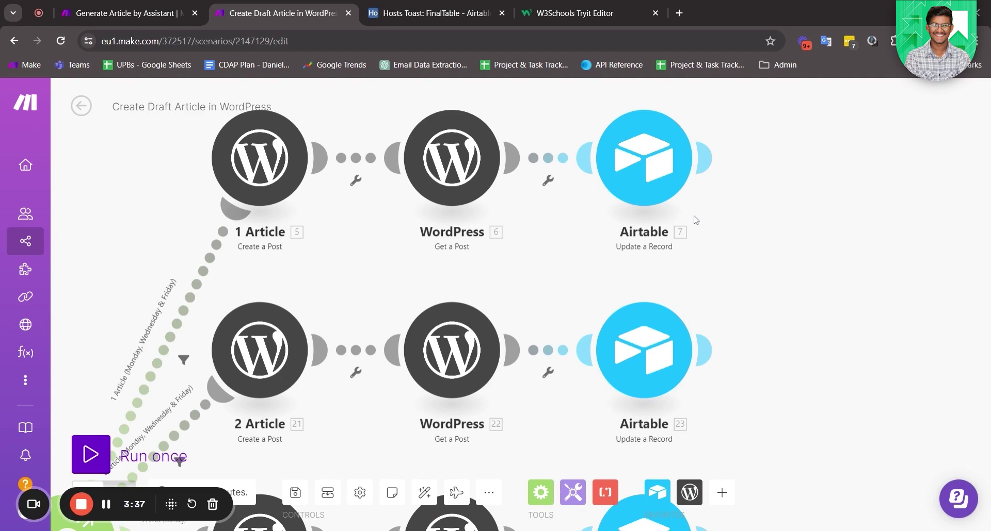
Step: Switch to the Hosts Toast base in Airtable and check the GENERATE ARTICLE status options for 3rd Article (Friday) in FinalTable
click(444, 14)
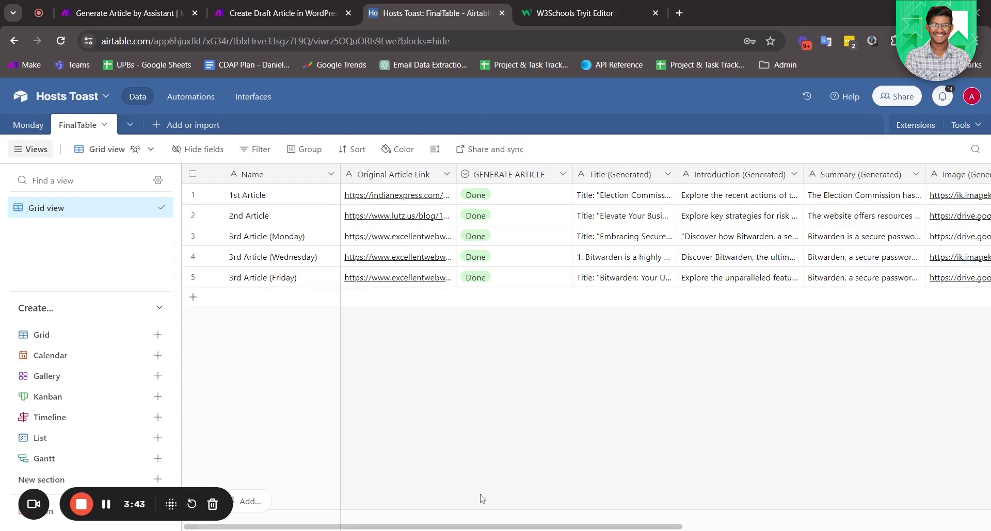
scroll(713, 527, right, 2)
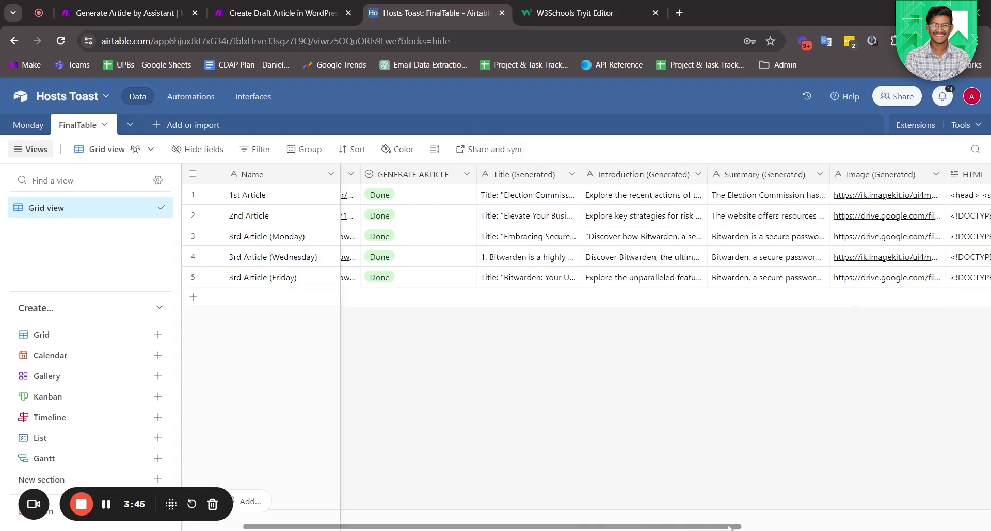
drag(727, 527, 716, 527)
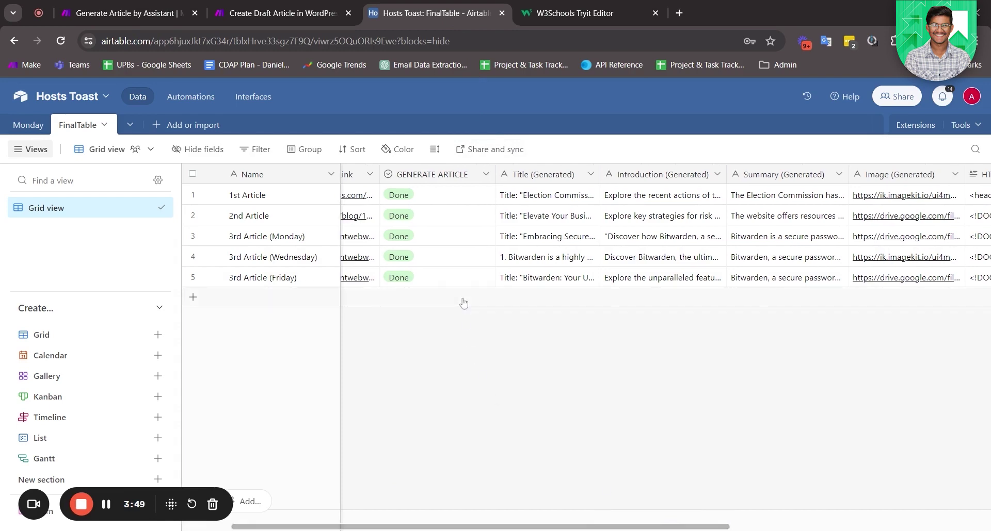
click(459, 281)
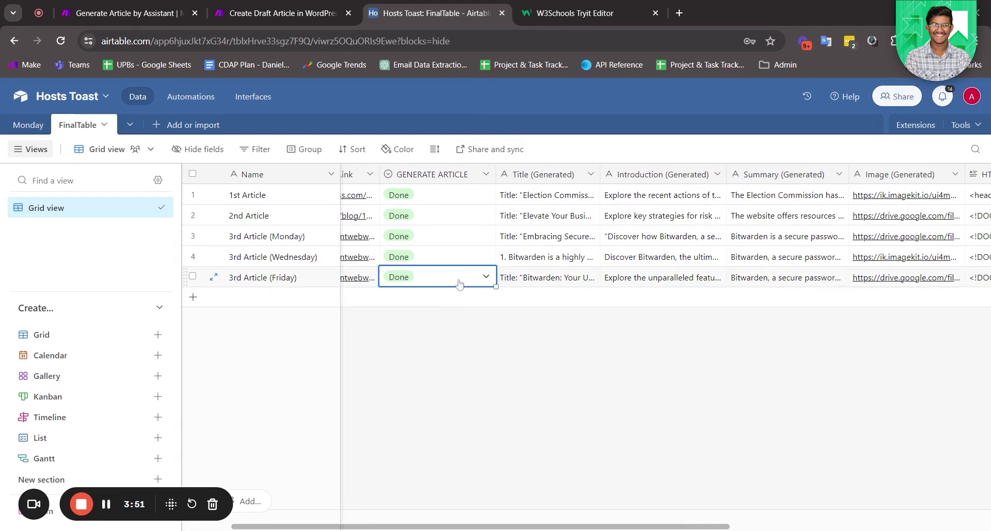
click(485, 277)
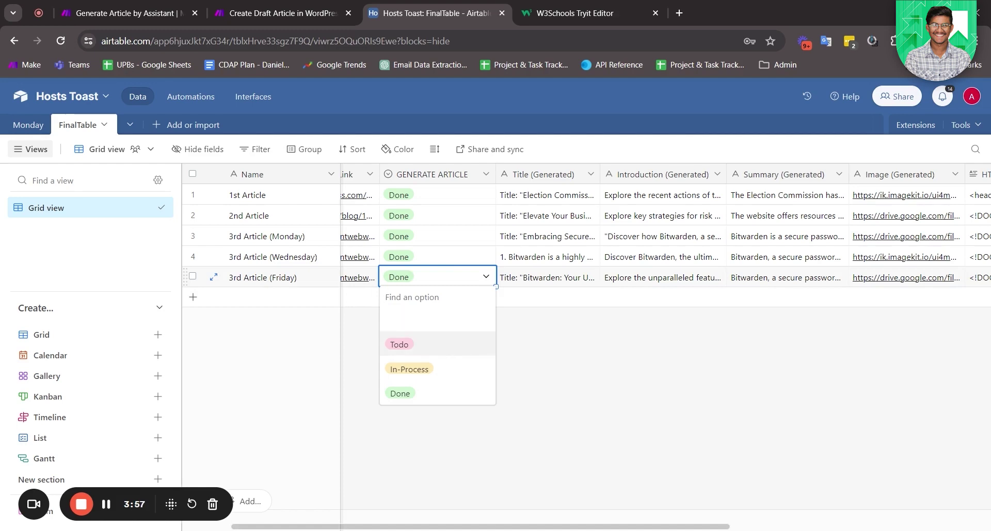
click(578, 439)
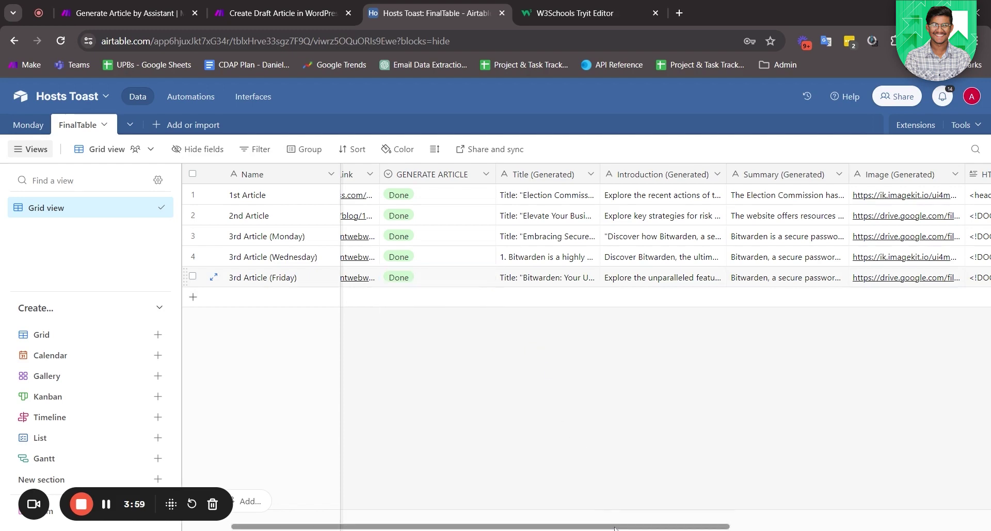
Step: Open the HTML field of 3rd Article (Friday) in the expanded view and select all of its code
drag(614, 528, 881, 525)
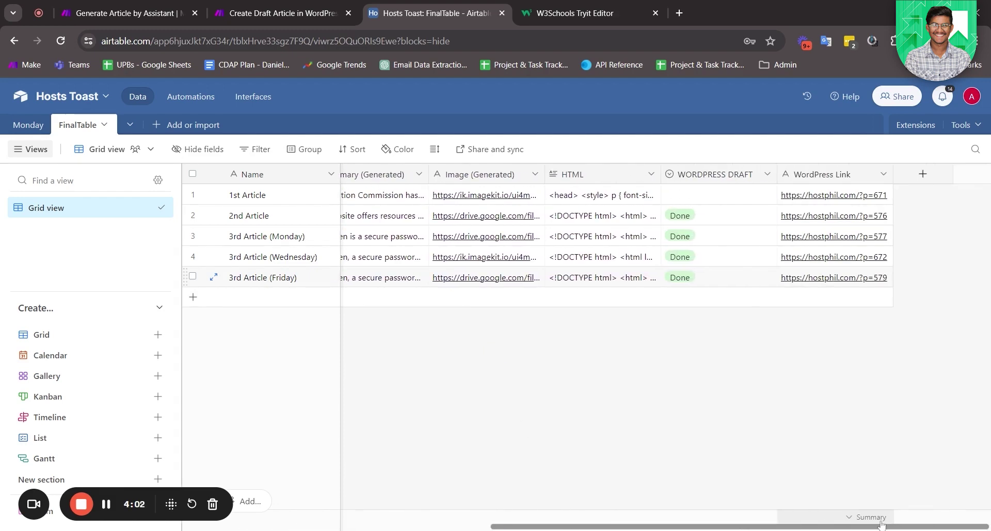
triple_click(603, 282)
click(581, 349)
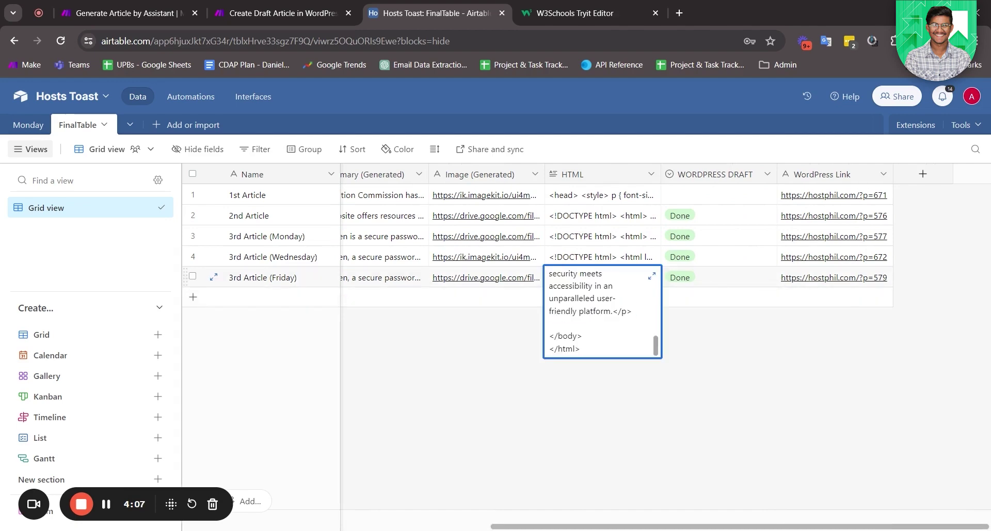
click(651, 277)
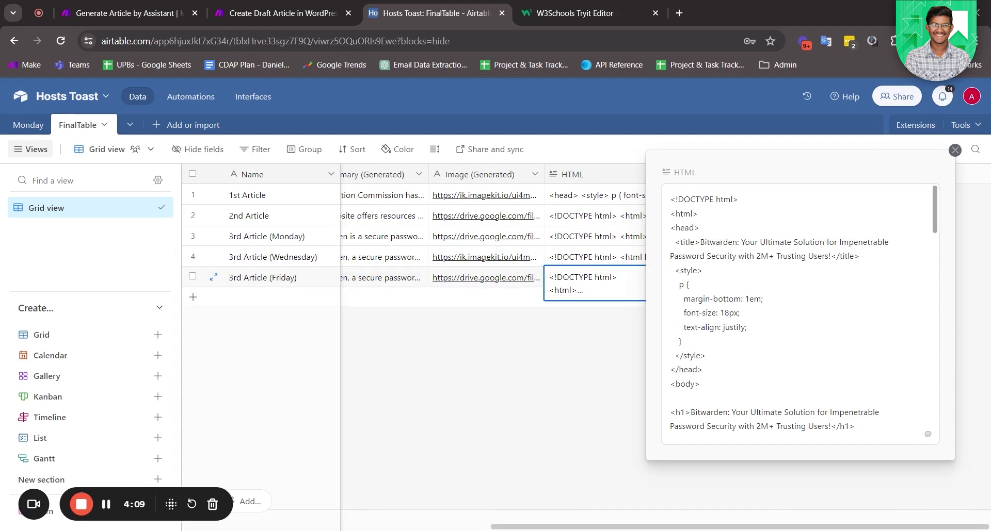
key(ctrl+a)
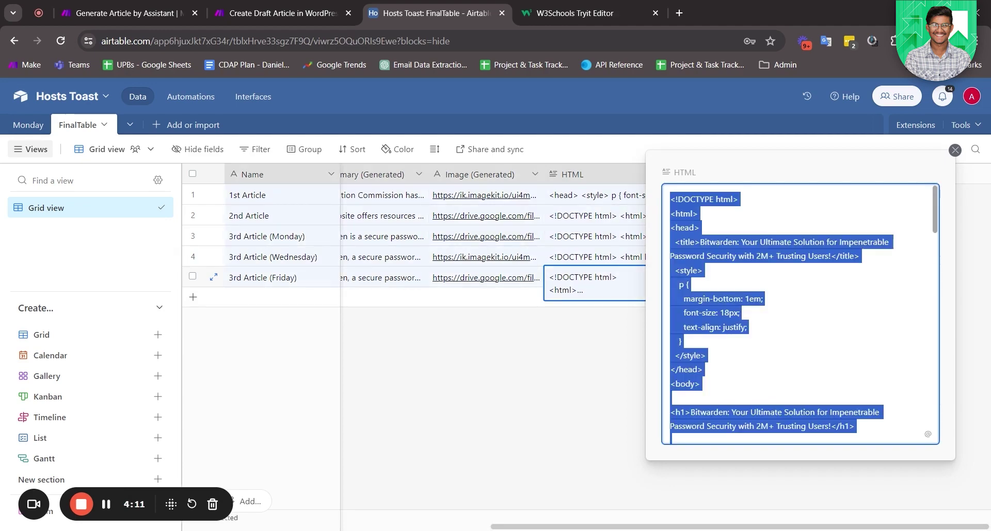
Step: Switch to the W3Schools Tryit Editor and review the rendered Bitwarden article with its images alongside the HTML source
click(515, 5)
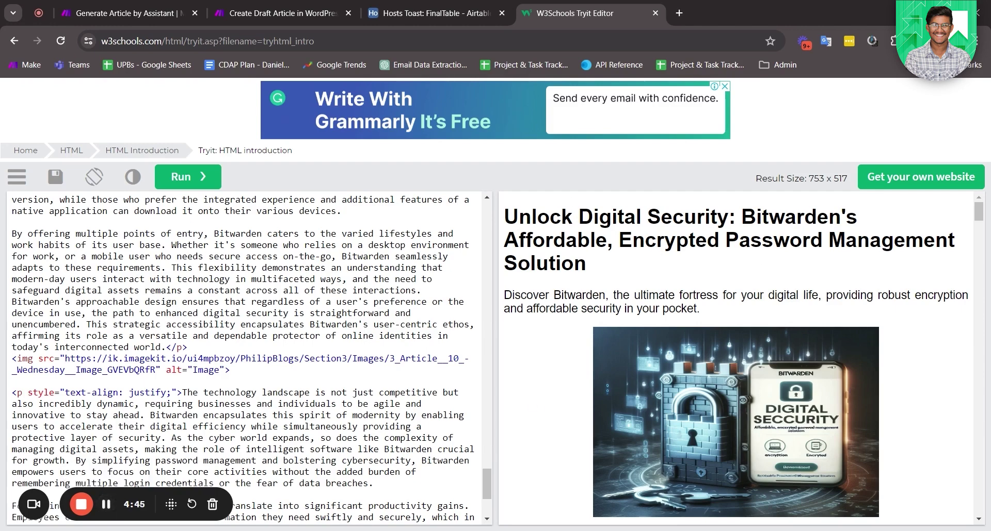
scroll(756, 309, down, 3)
scroll(760, 311, down, 3)
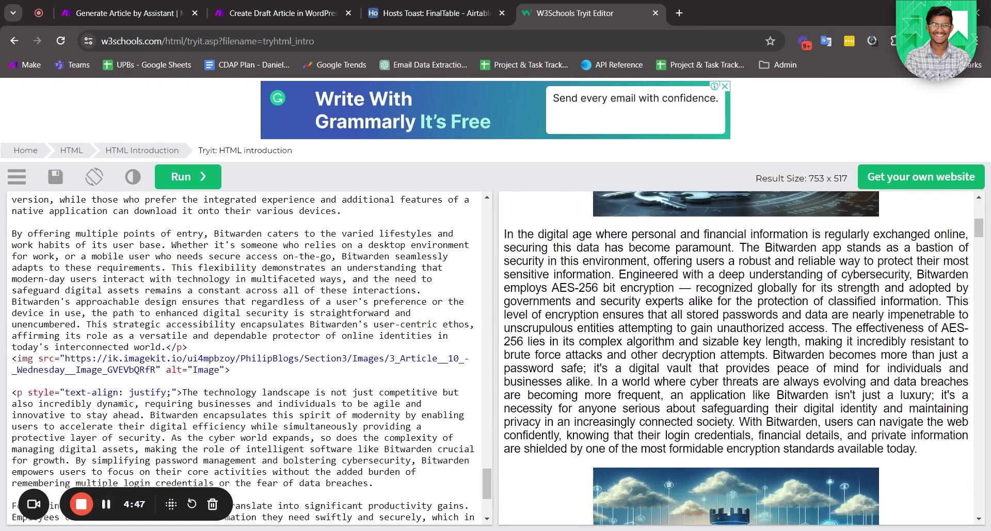
scroll(761, 323, down, 12)
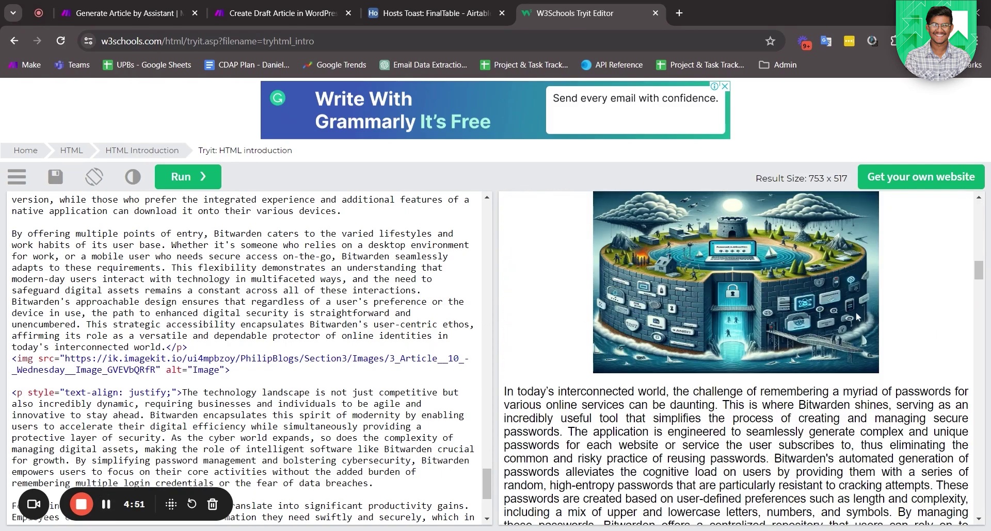
scroll(855, 311, down, 15)
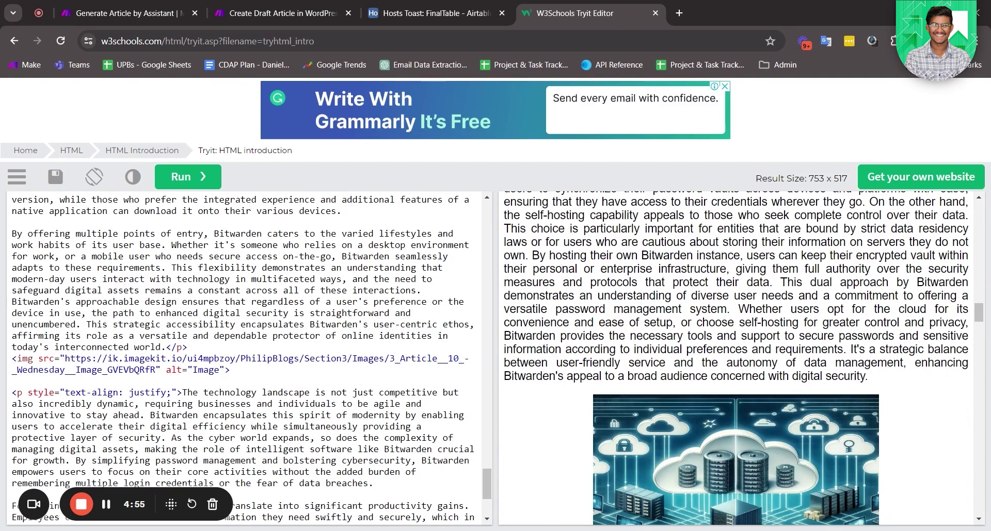
scroll(247, 356, up, 20)
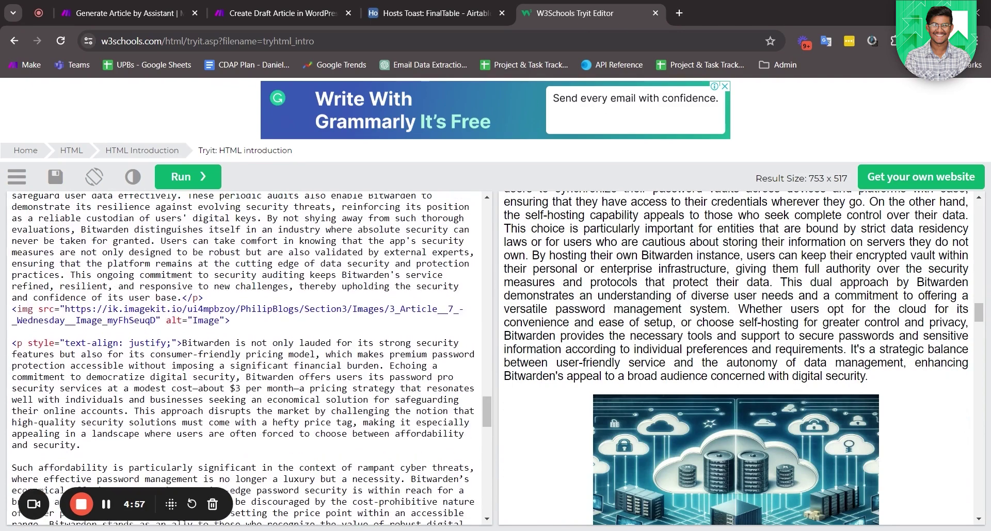
scroll(799, 367, up, 8)
scroll(799, 366, up, 15)
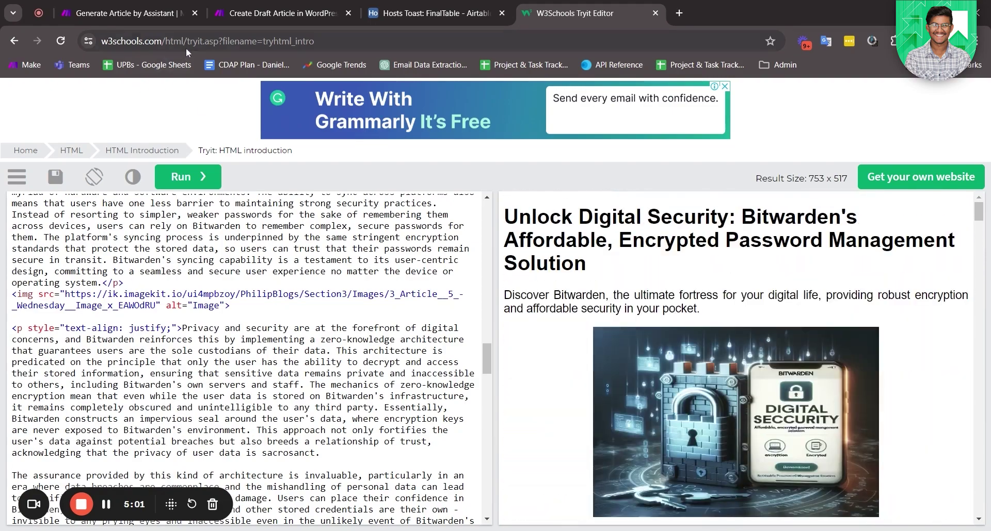
Step: Return to the Generate Article by Assistant scenario and review the 2 Article branch back to its Amazon Lambda module
click(123, 15)
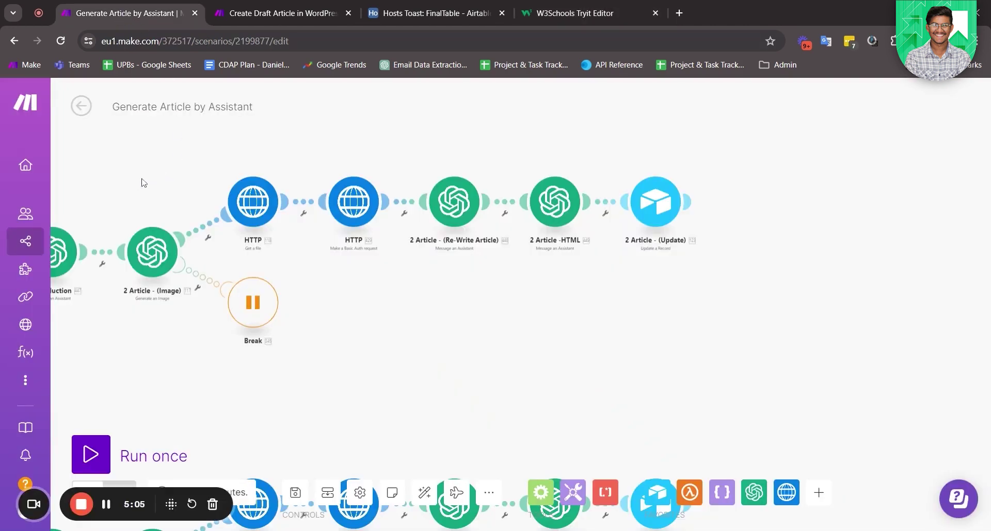
drag(142, 183, 354, 184)
drag(261, 171, 451, 171)
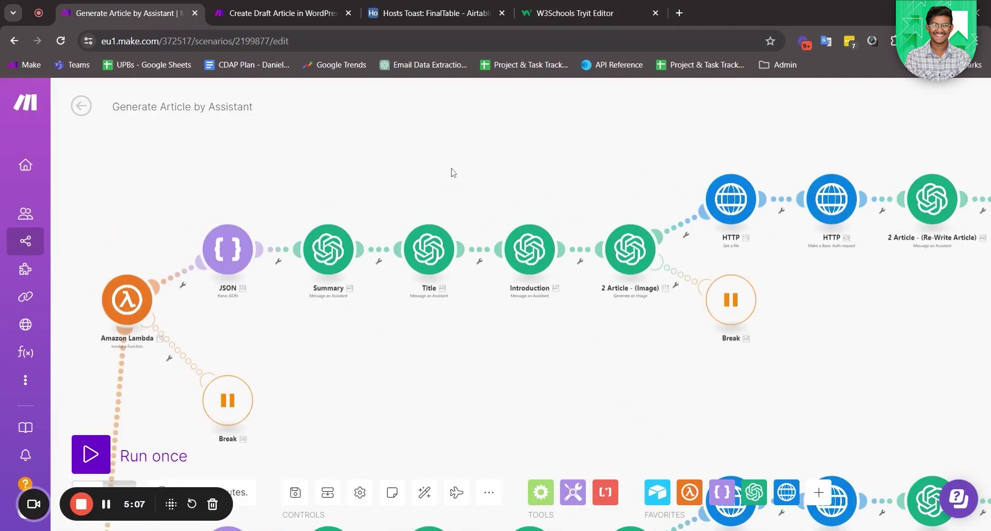
drag(301, 181, 351, 157)
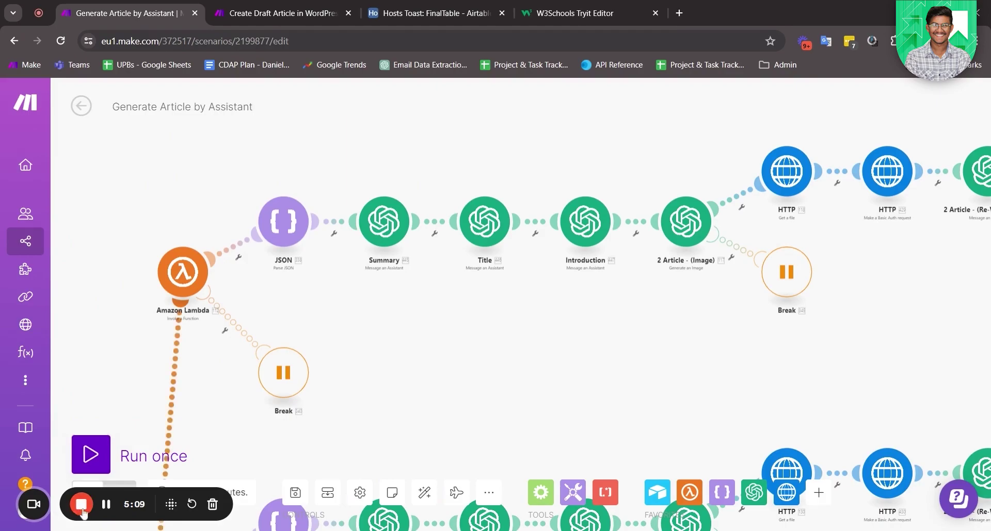